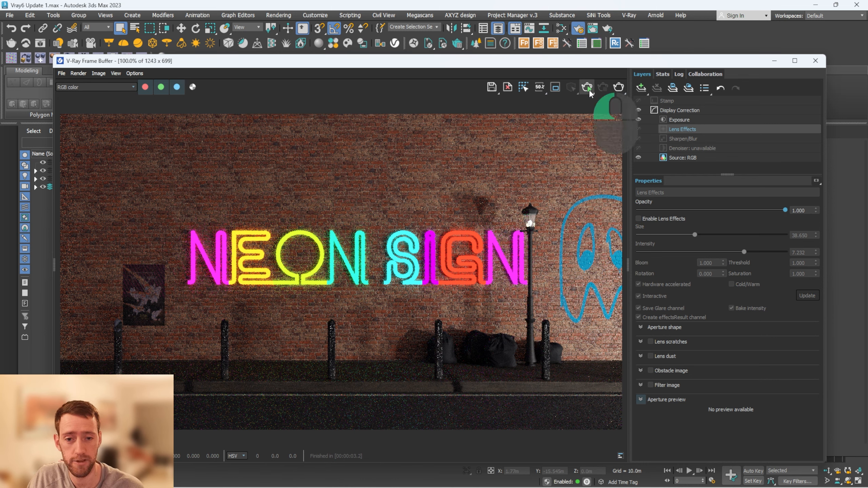
# - Start interactive rendering, then inspect the neon letters' VRayLightMtl materials in the Slate Material Editor
pyautogui.click(587, 87)
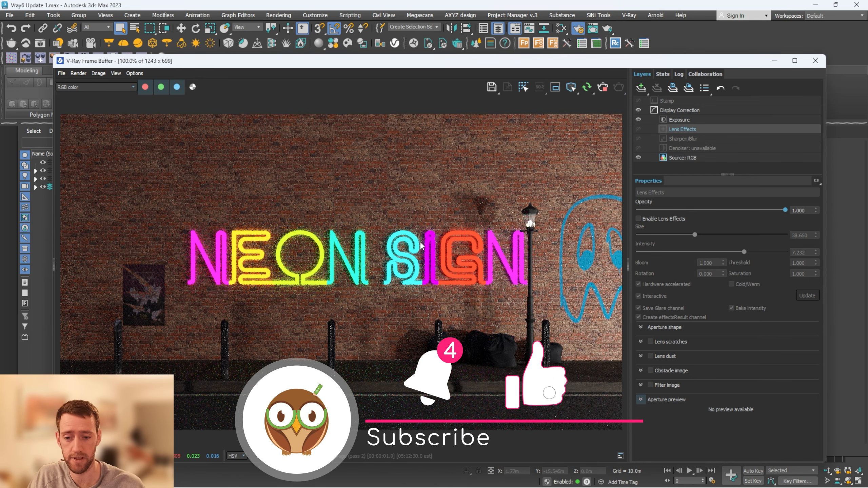
pyautogui.click(559, 28)
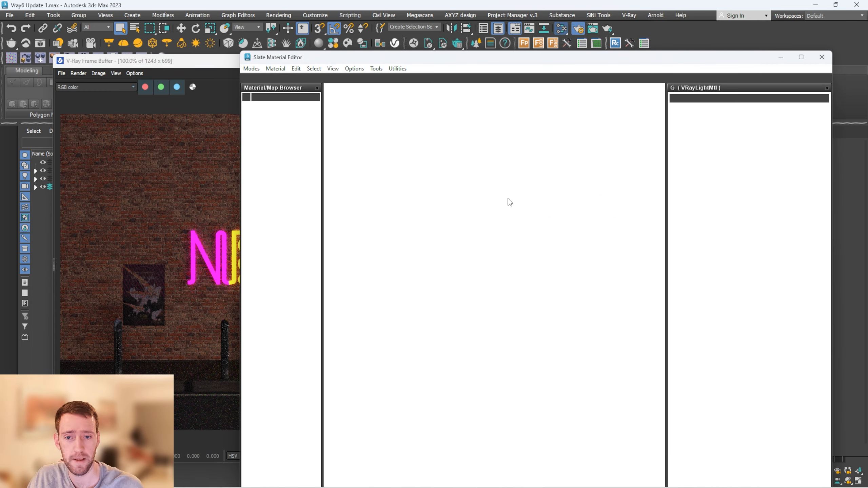
pyautogui.moveTo(381, 356); pyautogui.dragTo(498, 215, button='middle')
pyautogui.scroll(1, 431, 158)
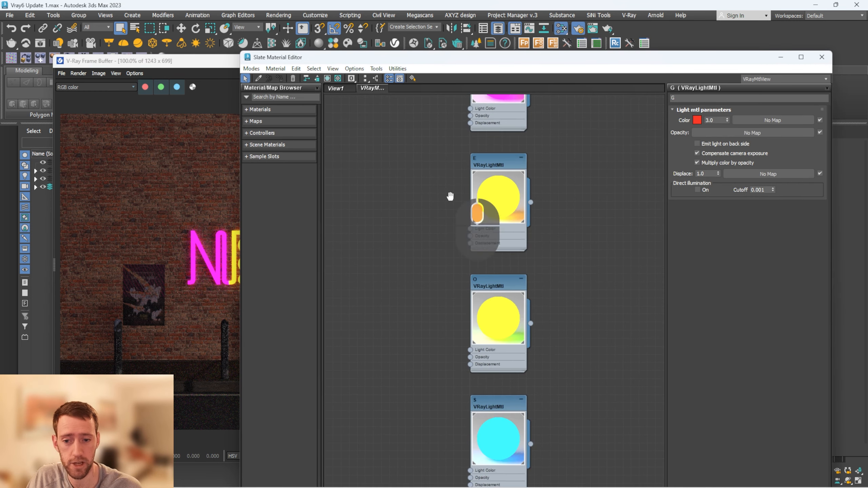
pyautogui.moveTo(449, 196); pyautogui.dragTo(433, 202, button='middle')
pyautogui.click(493, 177)
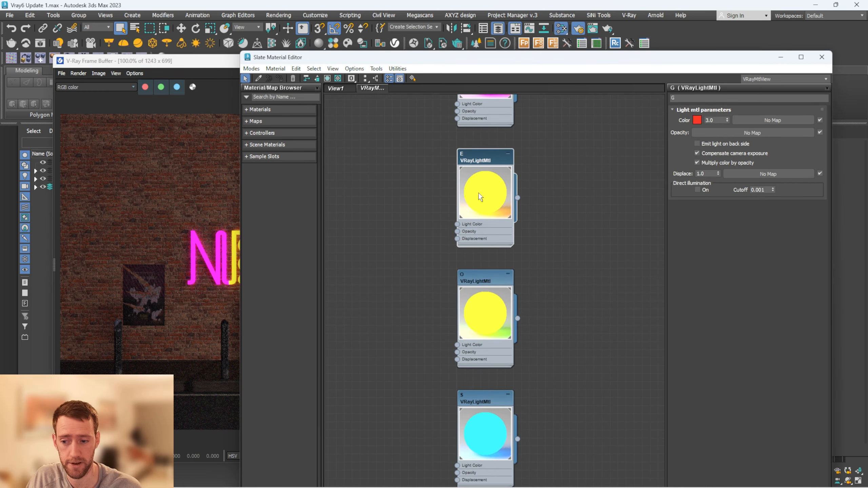
pyautogui.click(822, 57)
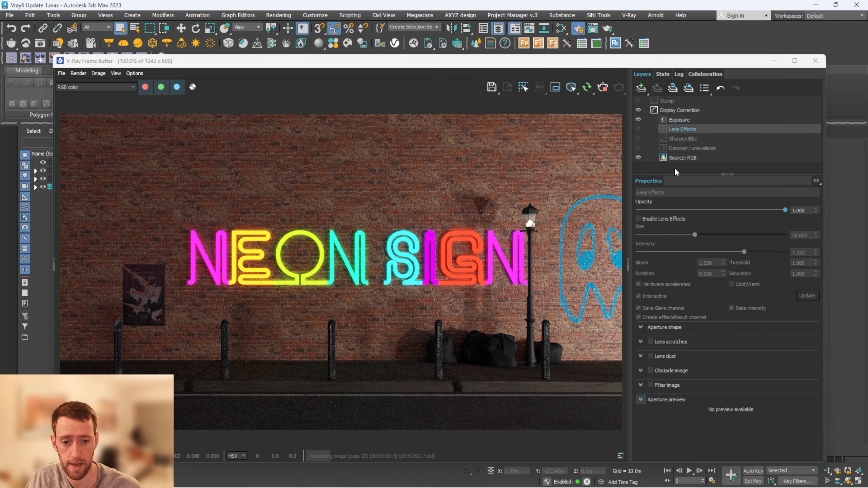
# - Switch the frame buffer's source layer to LightMix, add LightMix to the scene, and restart the interactive render
pyautogui.click(683, 158)
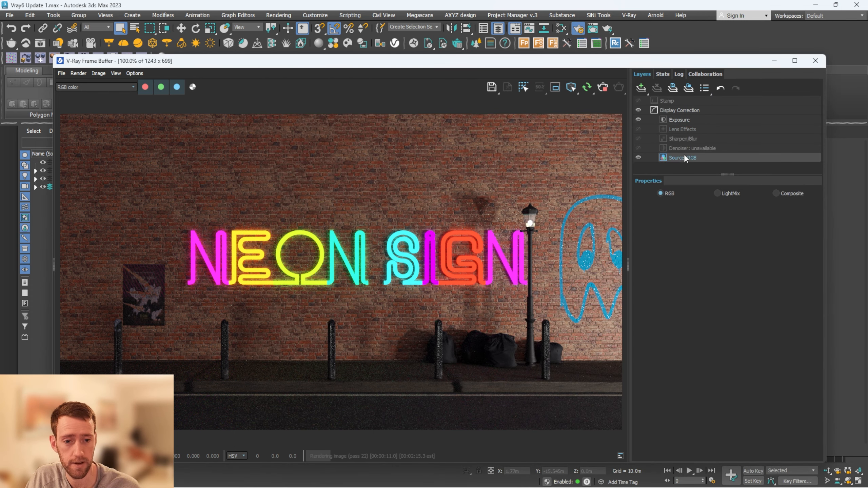
pyautogui.click(717, 193)
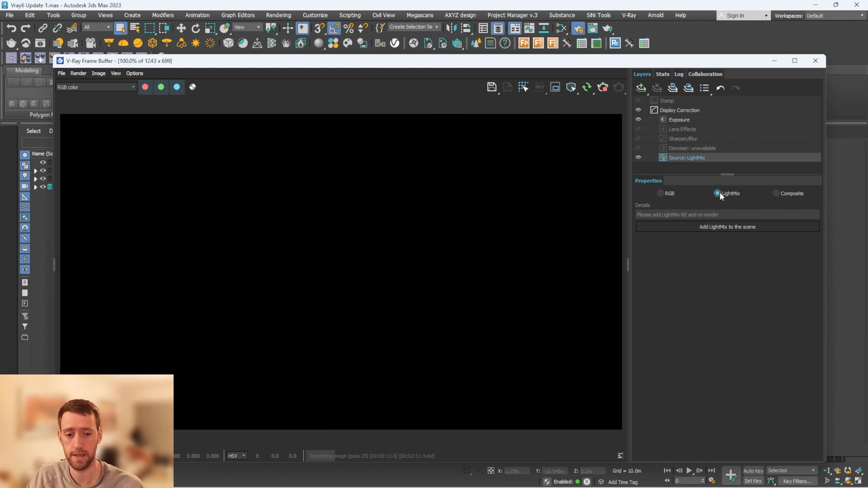
pyautogui.click(732, 225)
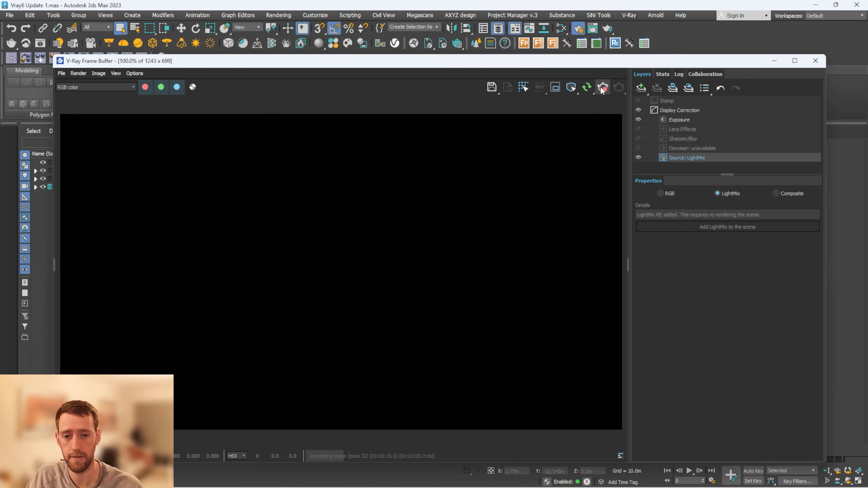
pyautogui.click(588, 89)
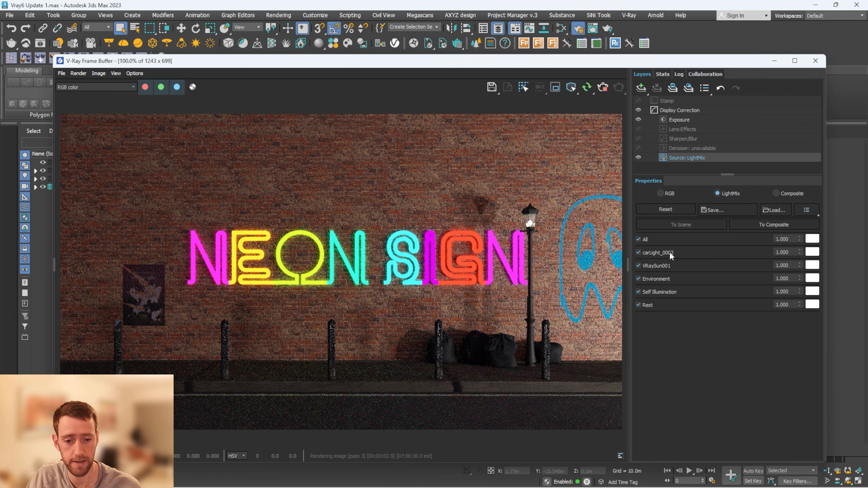
# - Try varying the carLight_0002 intensity in LightMix and return it to 1
pyautogui.moveTo(799, 251)
pyautogui.mouseDown()
pyautogui.moveTo(798, 317)
pyautogui.moveTo(792, 254)
pyautogui.mouseUp()
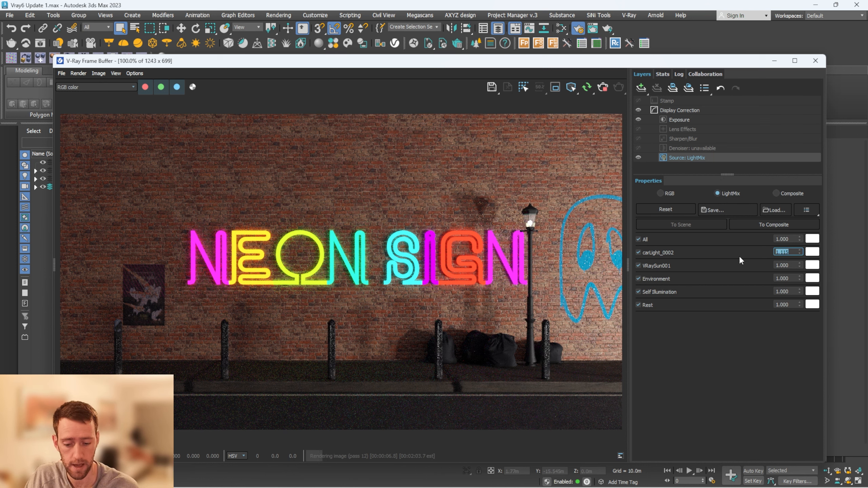
pyautogui.write('1')
pyautogui.press('Return')
# - Review the light materials assigned to the sign's individual letters in the Slate Material Editor once more
pyautogui.rightClick(500, 257)
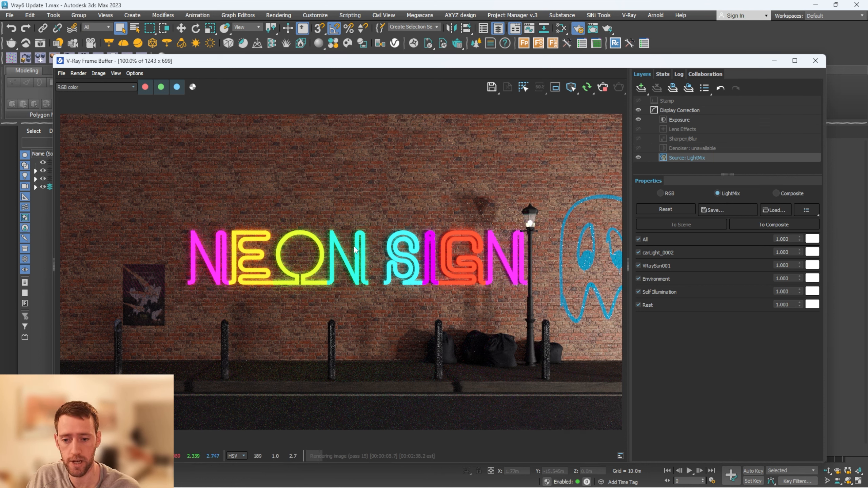
pyautogui.click(563, 30)
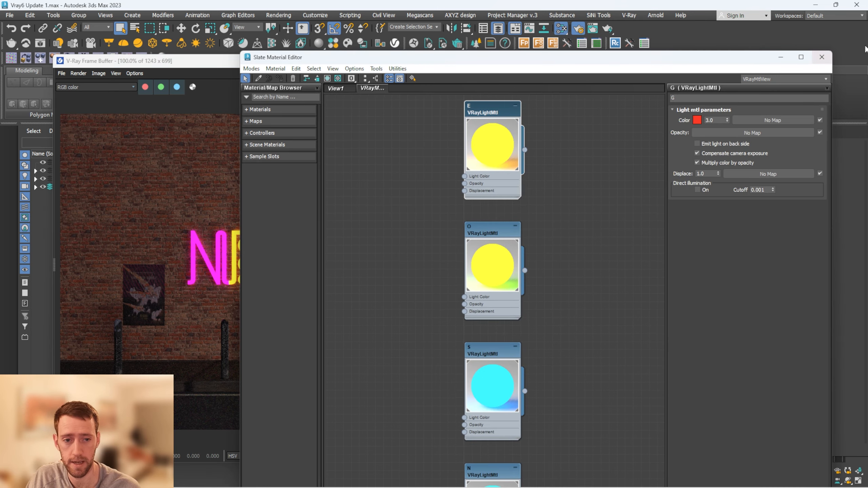
pyautogui.click(821, 56)
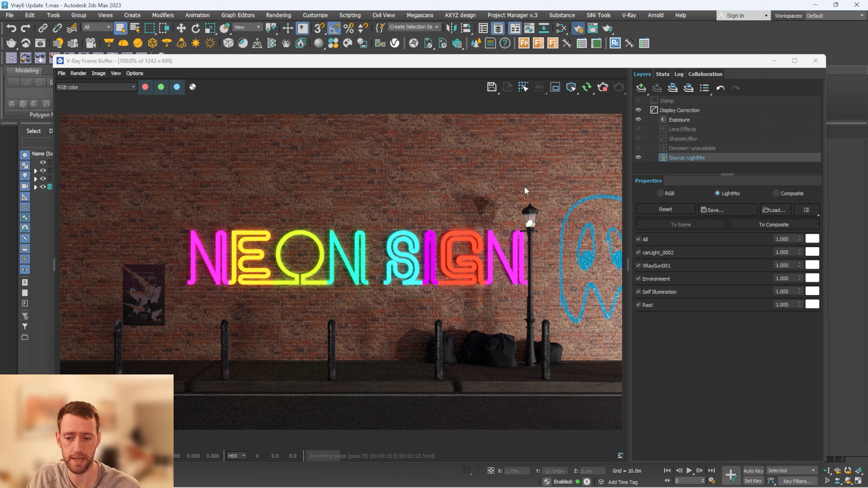
# - Enable Separate emissive material for the VRayLightMix render element and restart the interactive render
pyautogui.press('F10')
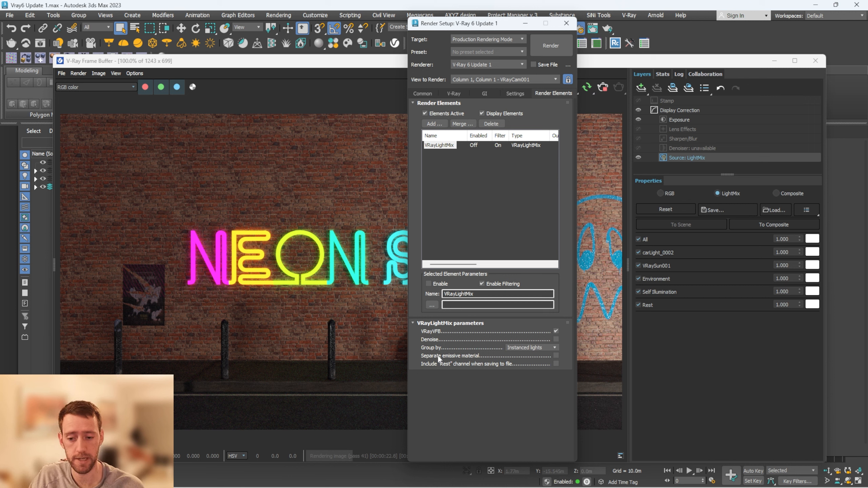
pyautogui.click(555, 356)
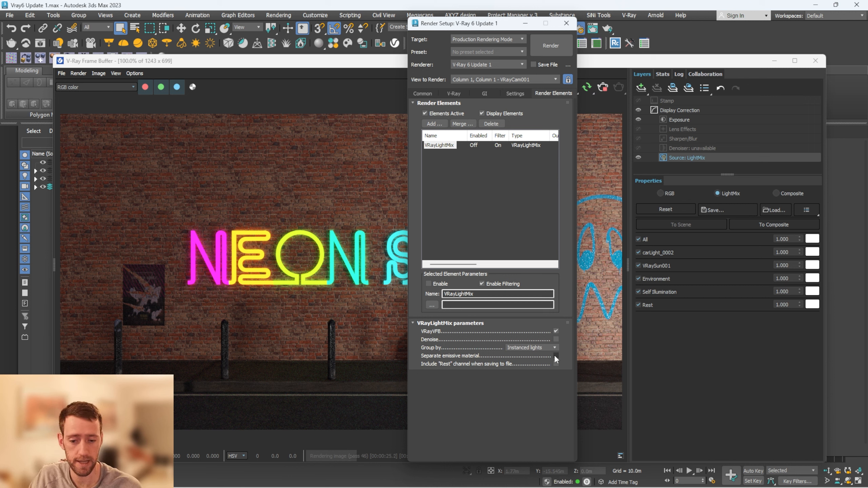
pyautogui.click(566, 23)
pyautogui.click(587, 87)
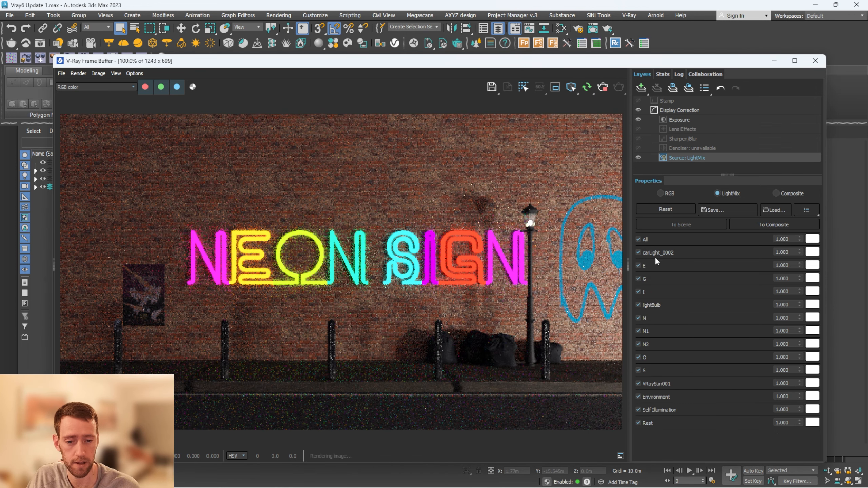
# - Turn off all LightMix entries and enable only the letter materials E, G, I, N, N1, N2, O and S
pyautogui.click(639, 239)
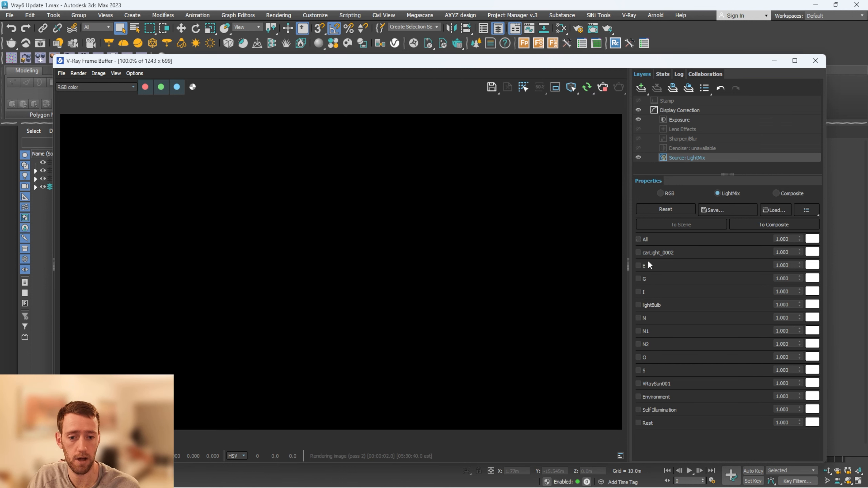
pyautogui.click(638, 266)
pyautogui.click(638, 279)
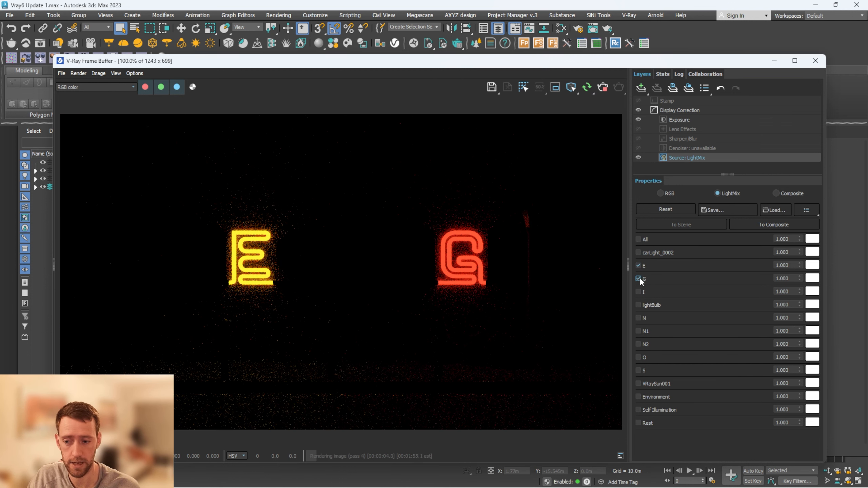
pyautogui.click(638, 292)
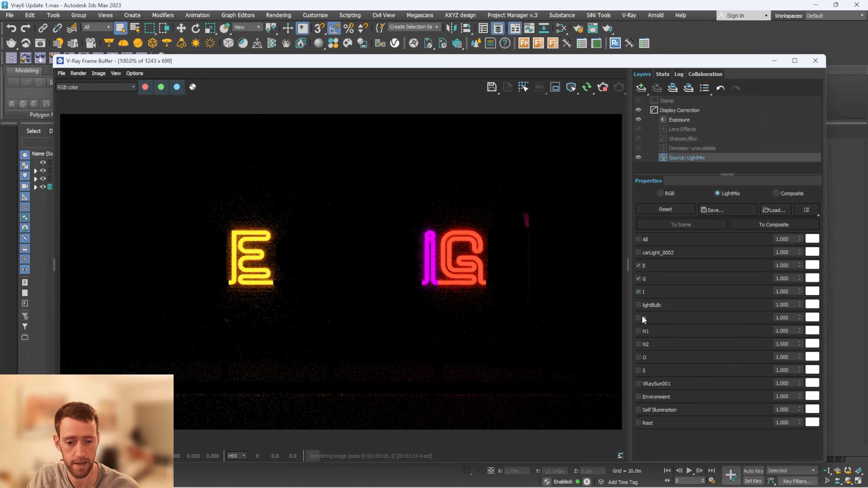
pyautogui.click(638, 317)
pyautogui.click(638, 330)
pyautogui.click(637, 344)
pyautogui.click(638, 357)
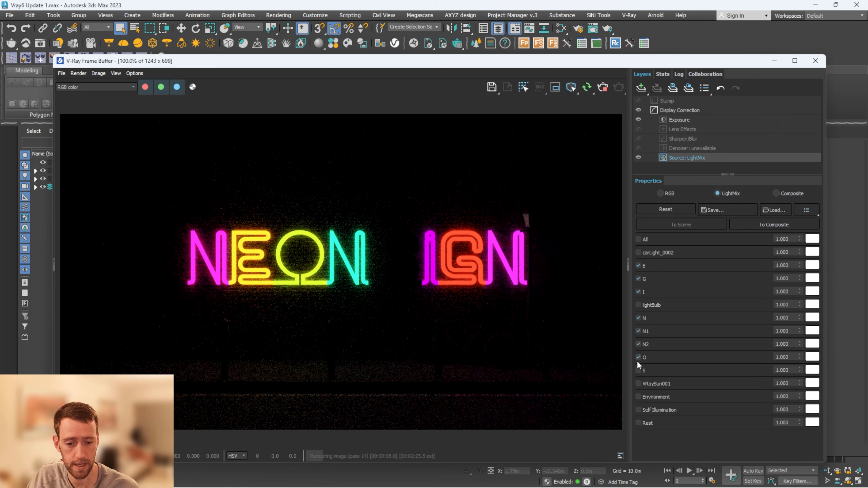
pyautogui.click(638, 371)
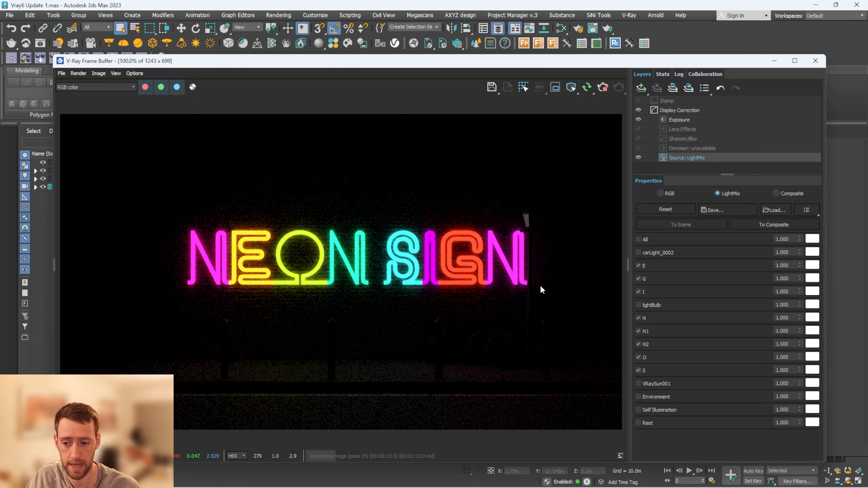
# - Set the intensity of the N1 letter material to 20 in LightMix
pyautogui.click(798, 331)
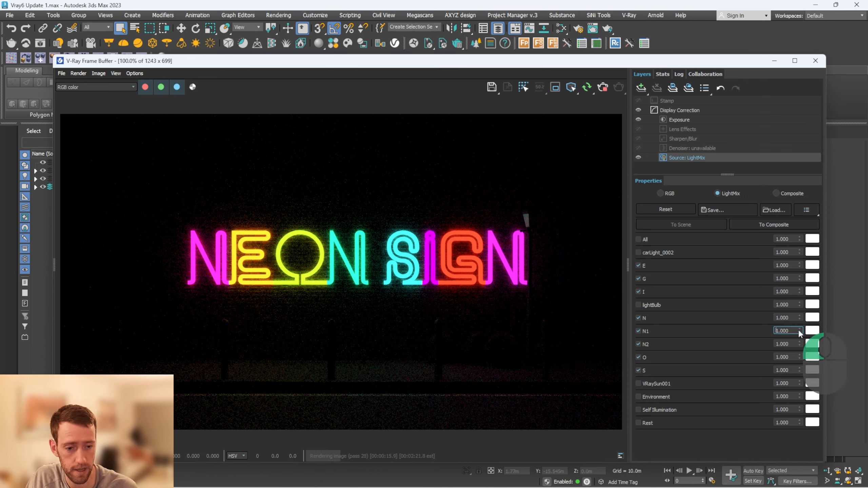
pyautogui.moveTo(799, 331); pyautogui.dragTo(801, 294)
pyautogui.moveTo(794, 329); pyautogui.dragTo(759, 333)
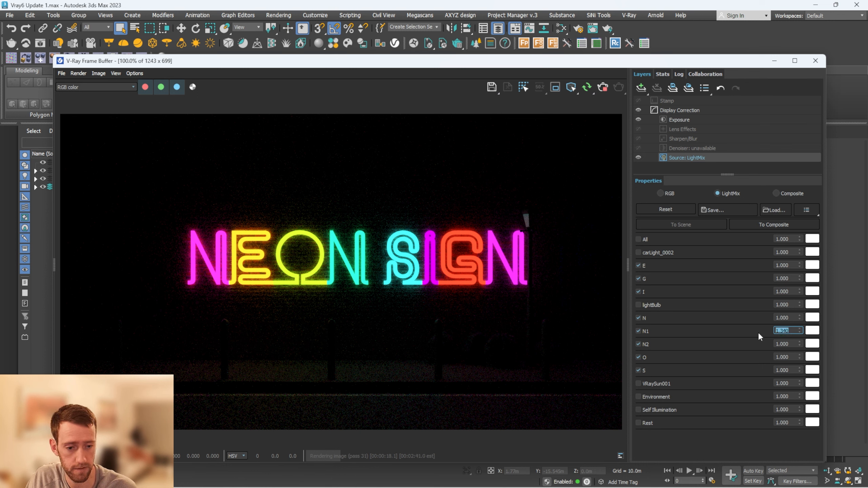
pyautogui.write('20')
pyautogui.press('Return')
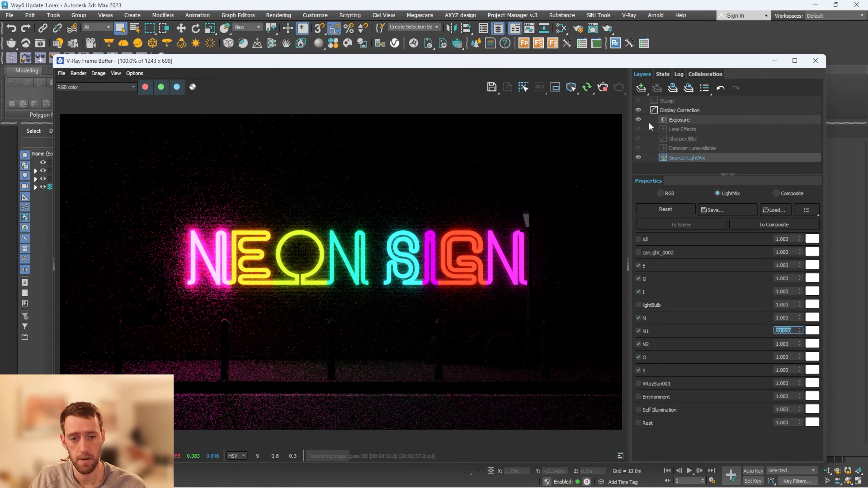
# - Enable Lens Effects on the render to add glow around the letters
pyautogui.click(680, 129)
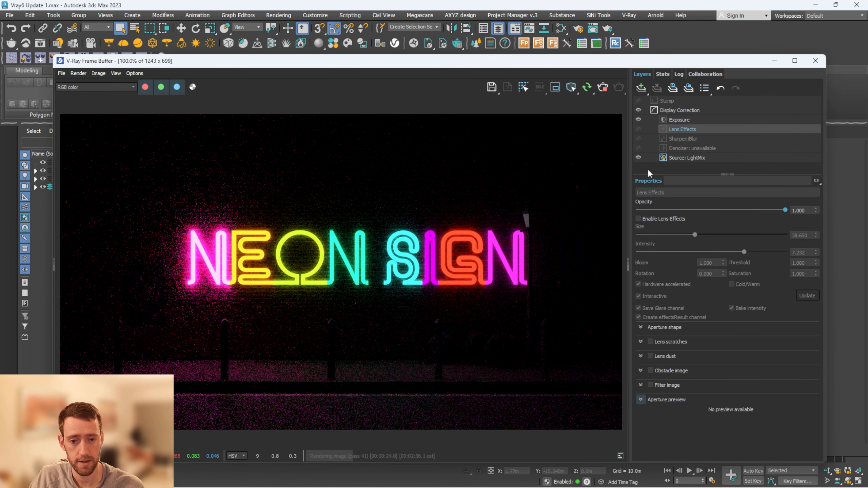
pyautogui.click(652, 218)
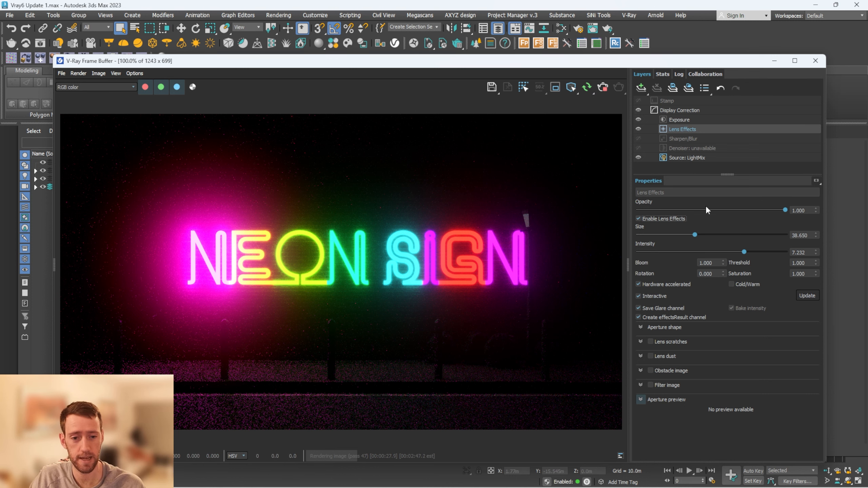
# - Enable the Environment light in LightMix with an intensity of 0.2, and turn on carLight_0002
pyautogui.click(693, 158)
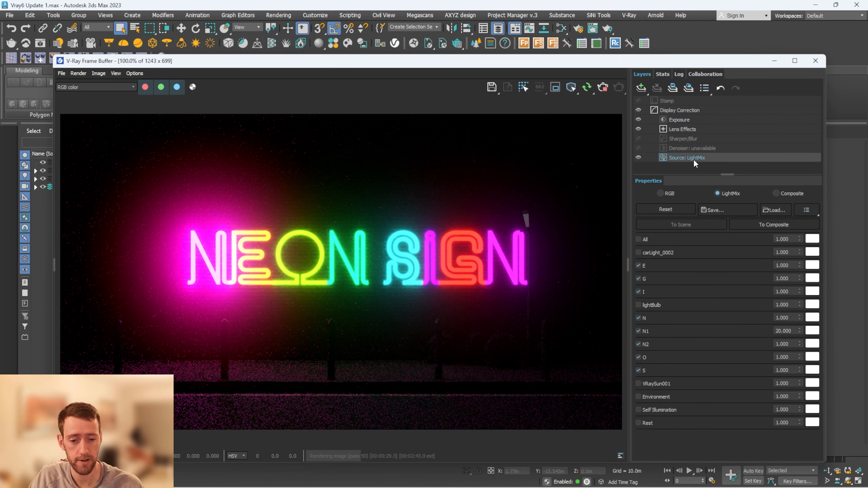
pyautogui.click(638, 396)
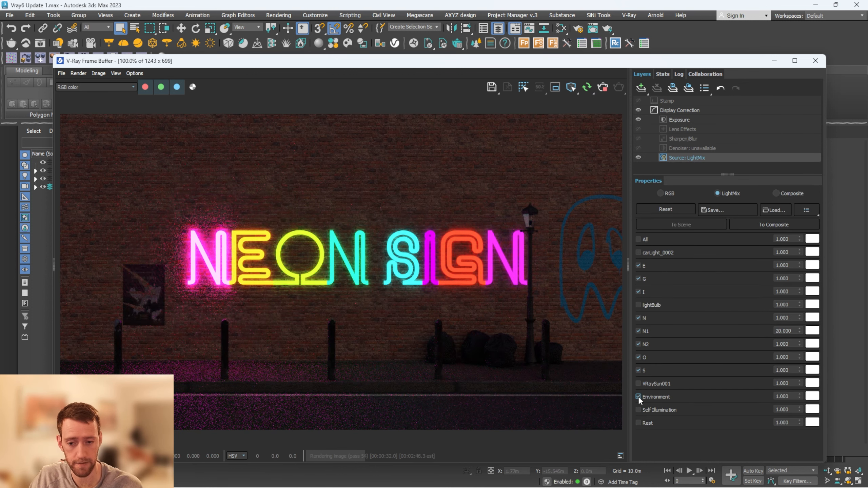
pyautogui.moveTo(791, 399); pyautogui.dragTo(751, 396)
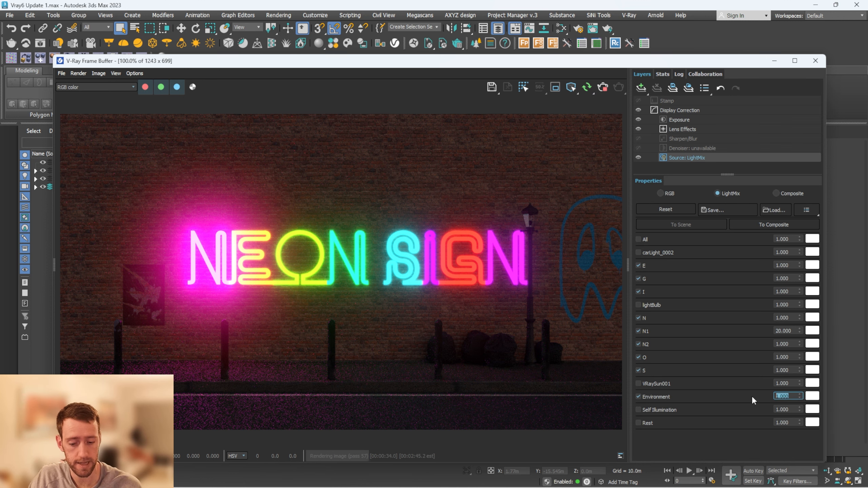
pyautogui.write('.2')
pyautogui.press('Return')
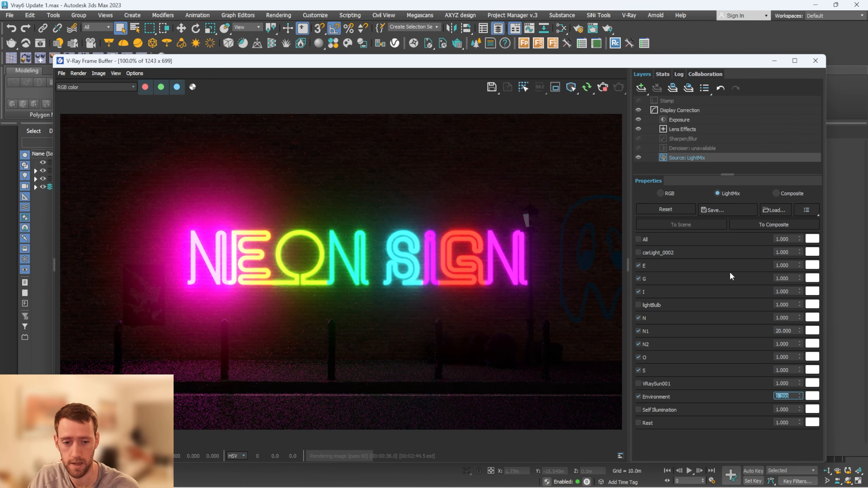
pyautogui.click(638, 252)
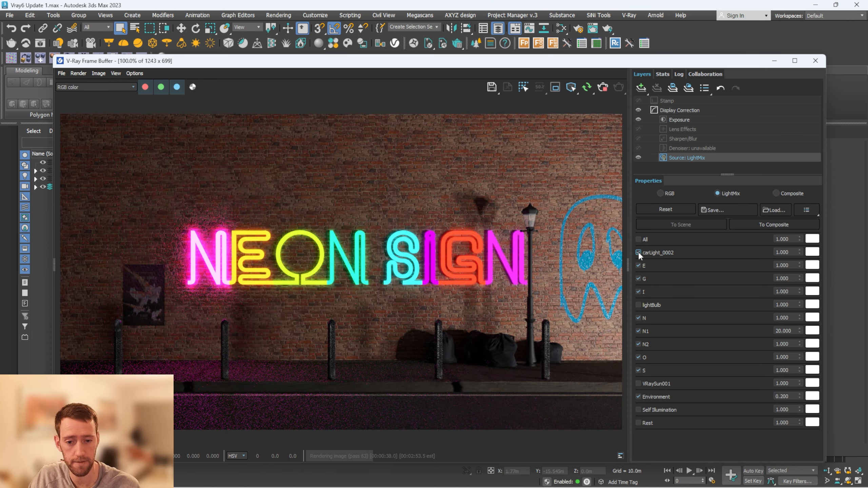
pyautogui.moveTo(791, 265); pyautogui.dragTo(744, 273)
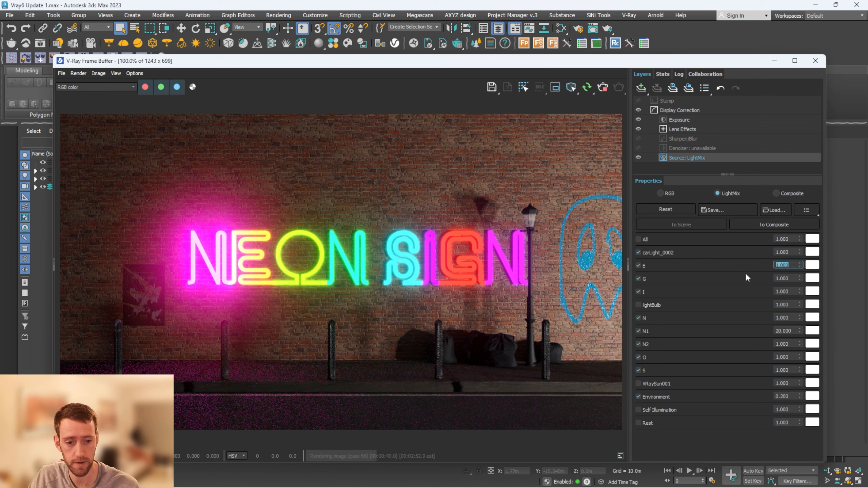
pyautogui.write('.15')
pyautogui.press('Return')
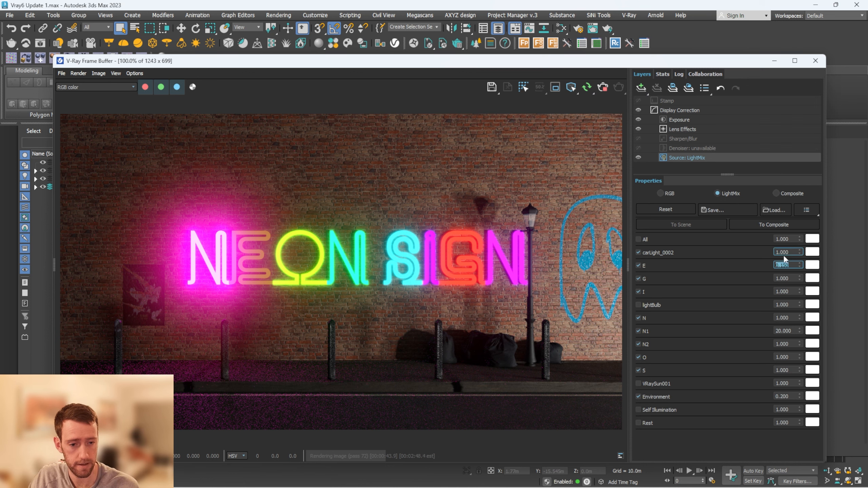
pyautogui.write('1')
pyautogui.press('Return')
# - Set the carLight_0002 intensity to 0.15 in LightMix
pyautogui.moveTo(792, 252); pyautogui.dragTo(751, 249)
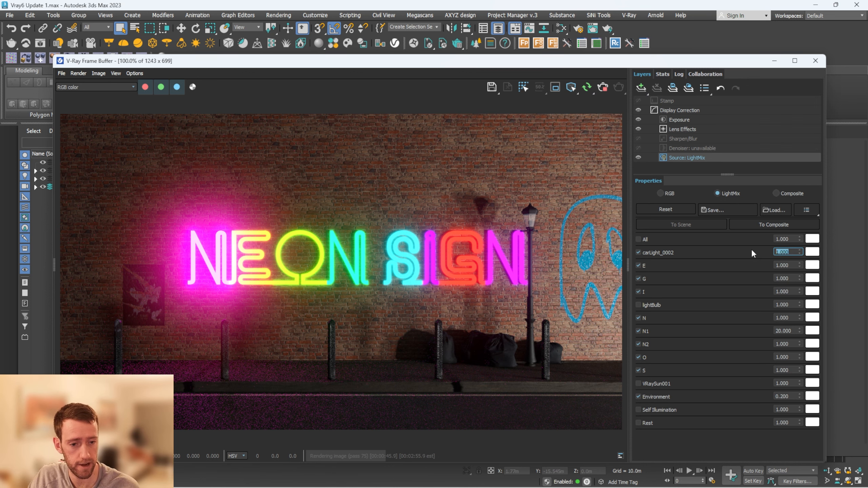
pyautogui.write('.15')
pyautogui.press('Return')
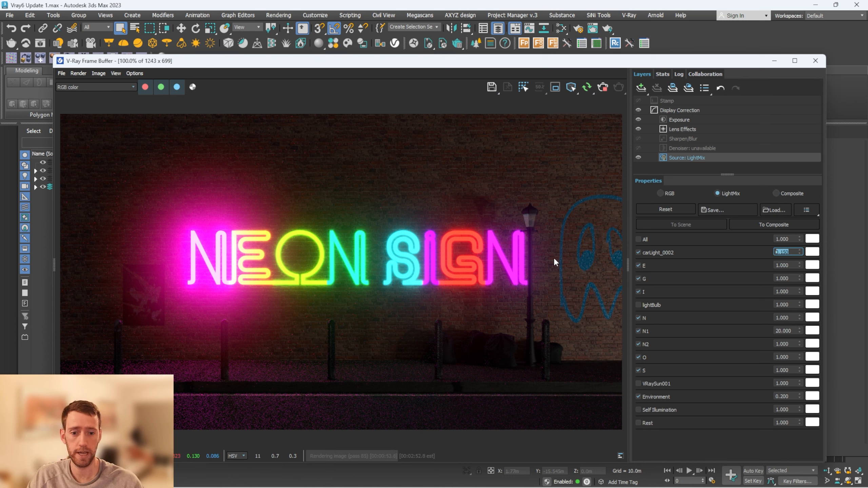
# - Turn on the lightBulb source in LightMix to light the street lamp
pyautogui.click(561, 28)
pyautogui.moveTo(530, 221); pyautogui.dragTo(532, 270, button='middle')
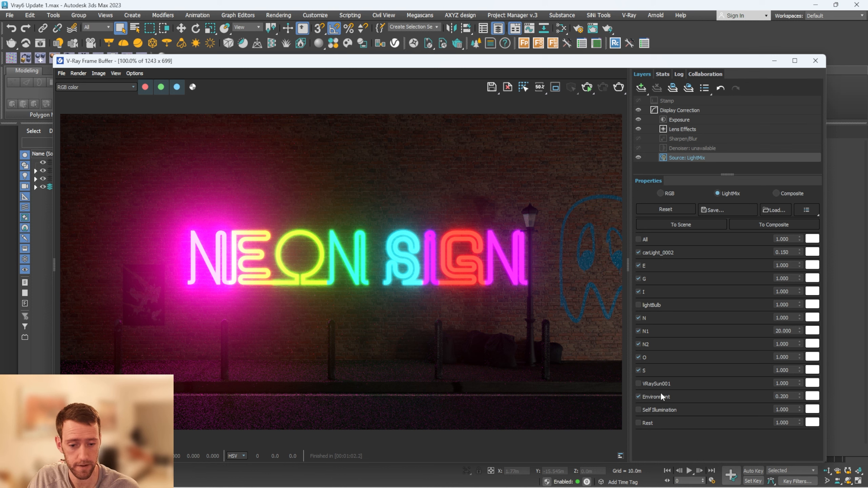
pyautogui.click(637, 304)
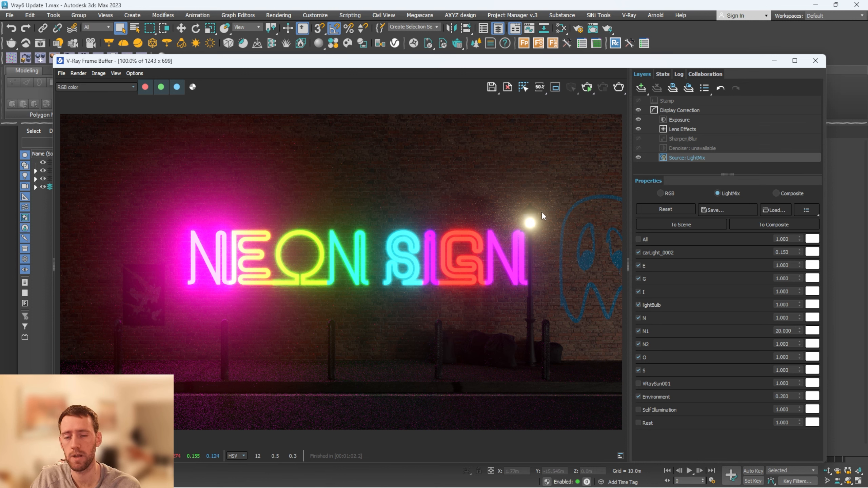
# - Check the render elements for VRayCryptomatte and add a Cryptomatte mask to the Lens Effects layer
pyautogui.click(679, 130)
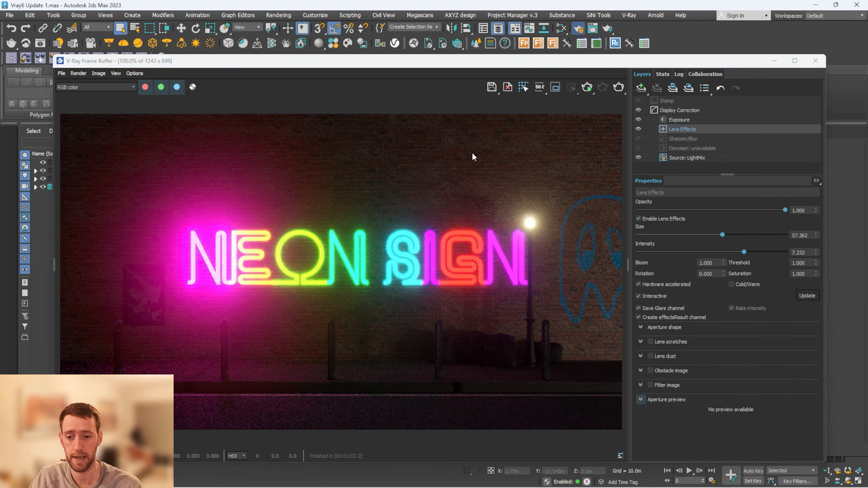
pyautogui.press('F10')
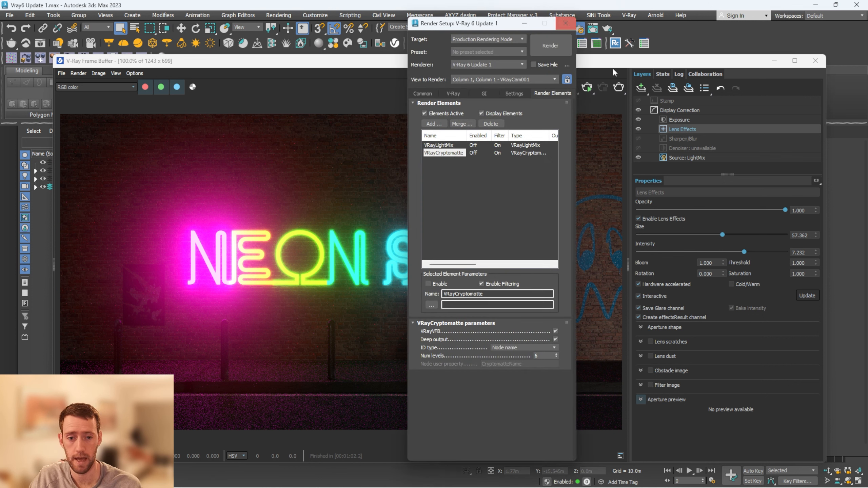
pyautogui.rightClick(696, 130)
pyautogui.moveTo(727, 189)
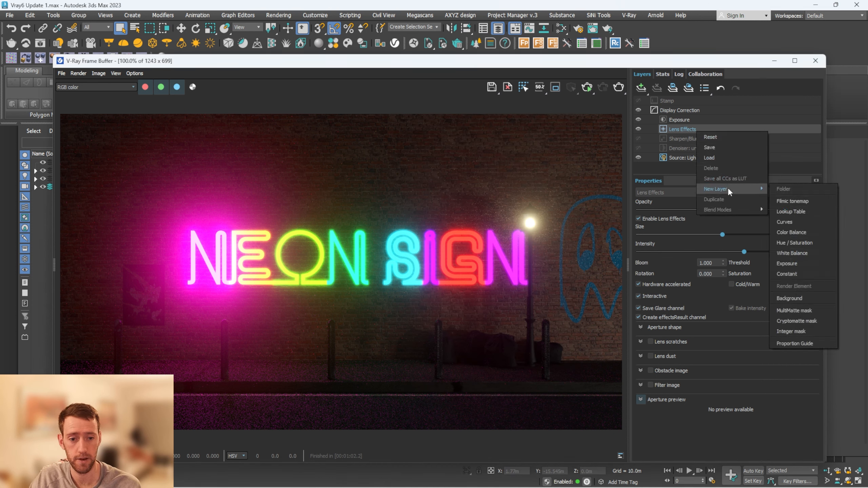
pyautogui.click(801, 322)
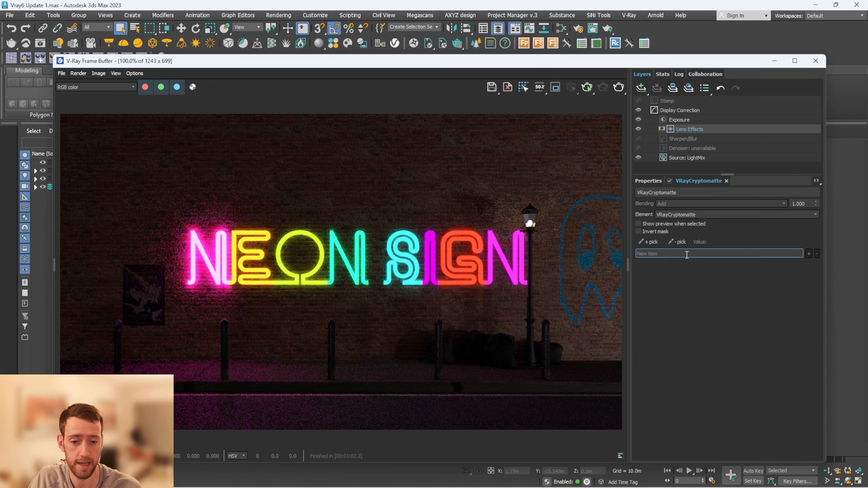
# - Add the street lamp's glass to the Cryptomatte mask and invert the mask to exclude it from Lens Effects
pyautogui.click(654, 241)
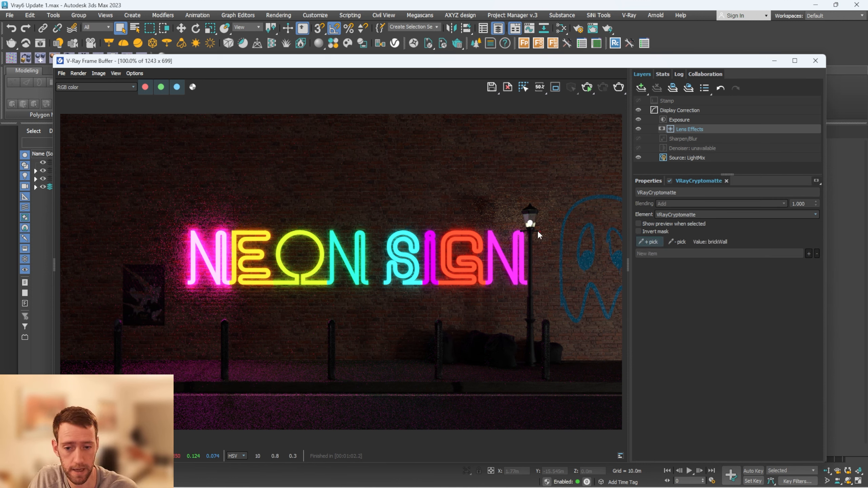
pyautogui.click(531, 224)
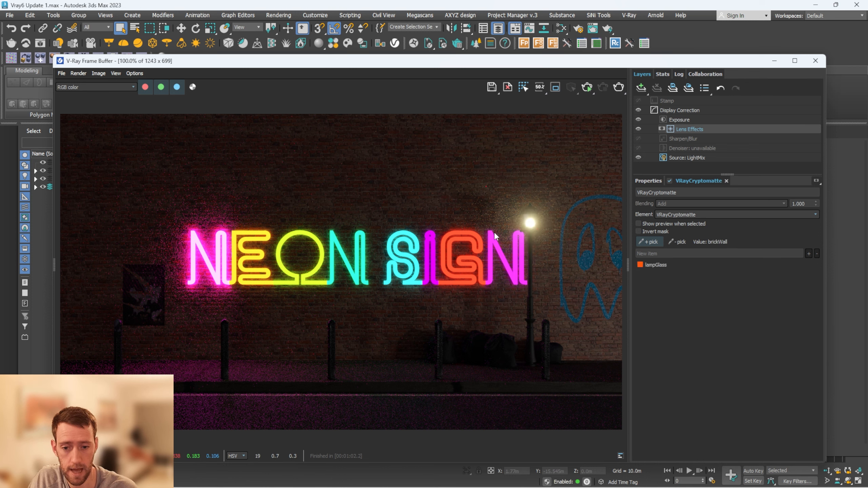
pyautogui.click(637, 232)
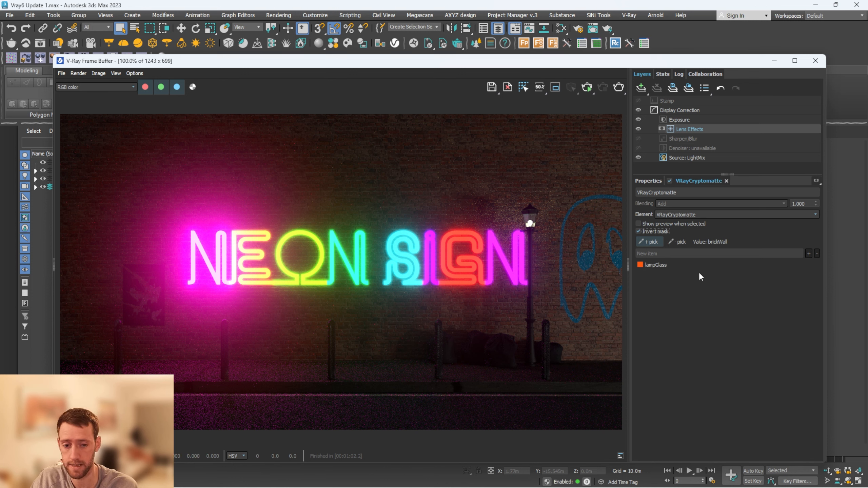
# - Add the letters N2, G, I, S, N, O and E to the inverted Cryptomatte mask, leaving out only N1
pyautogui.click(507, 264)
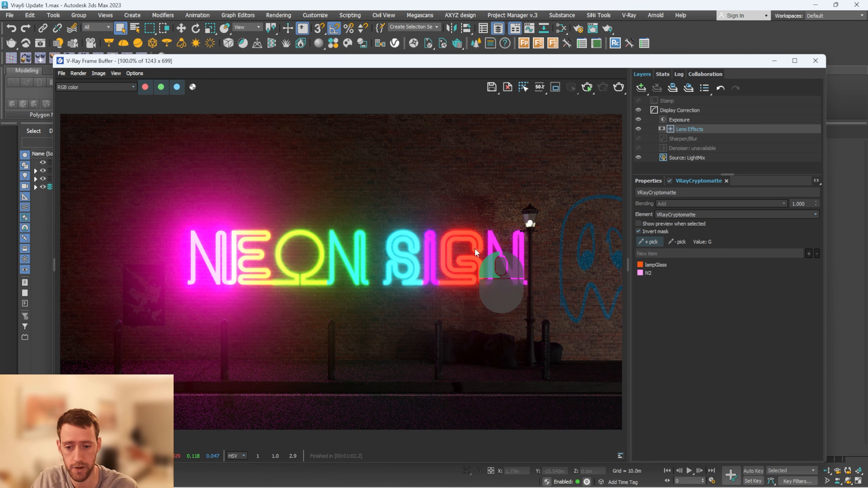
pyautogui.click(475, 248)
pyautogui.click(432, 240)
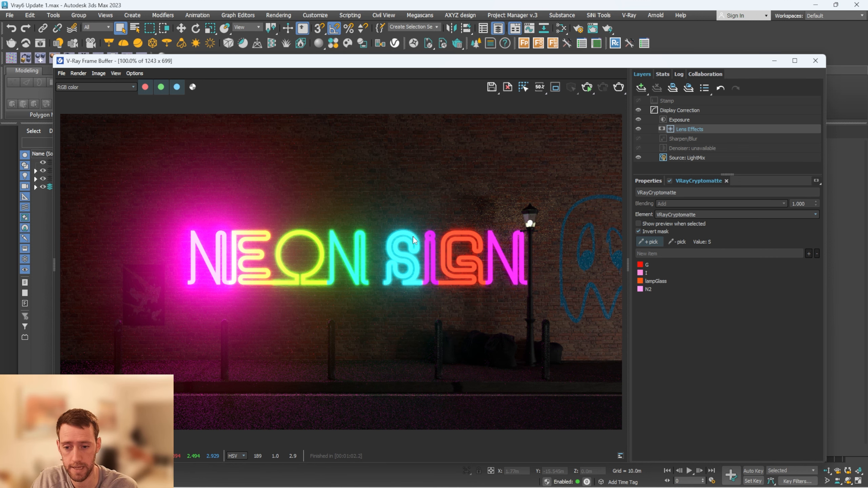
pyautogui.click(414, 240)
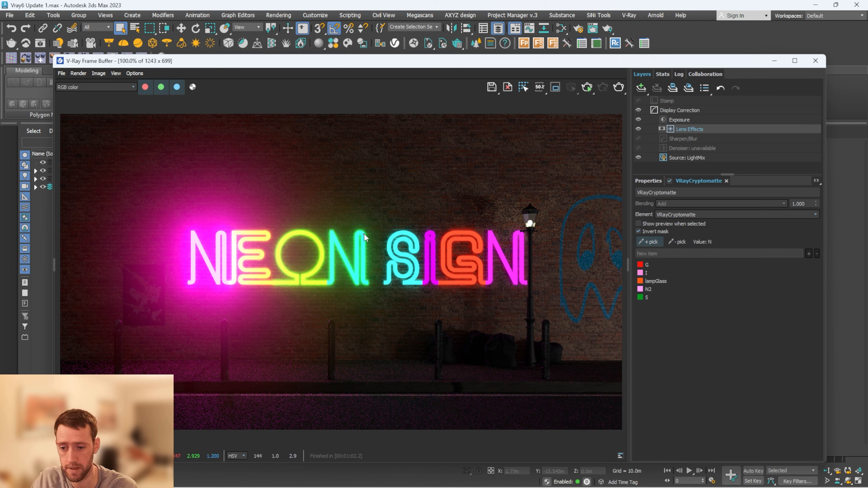
pyautogui.click(364, 233)
pyautogui.click(301, 234)
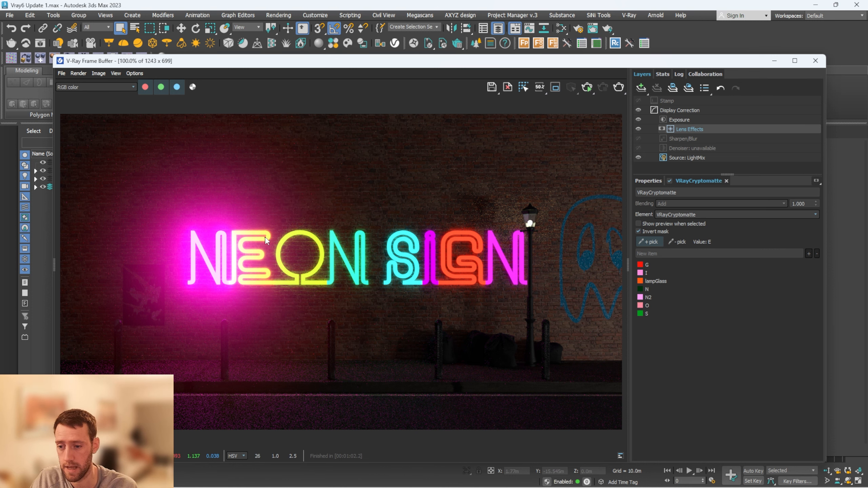
pyautogui.click(245, 234)
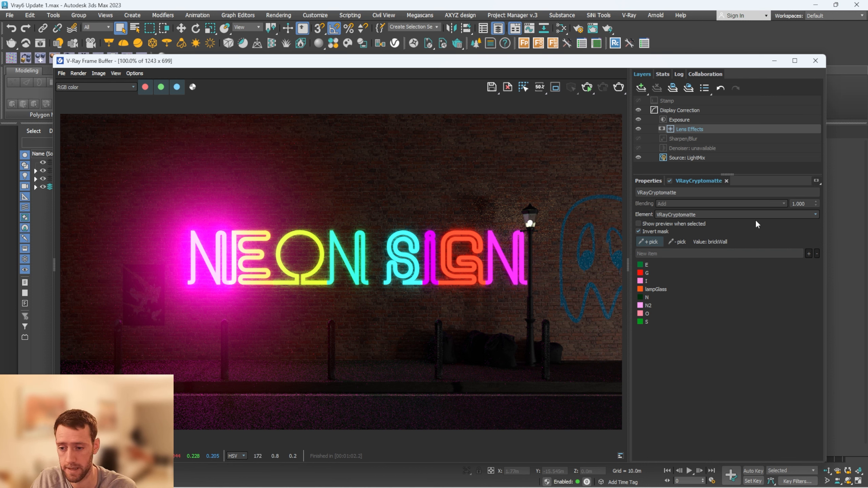
pyautogui.moveTo(817, 205); pyautogui.dragTo(817, 213)
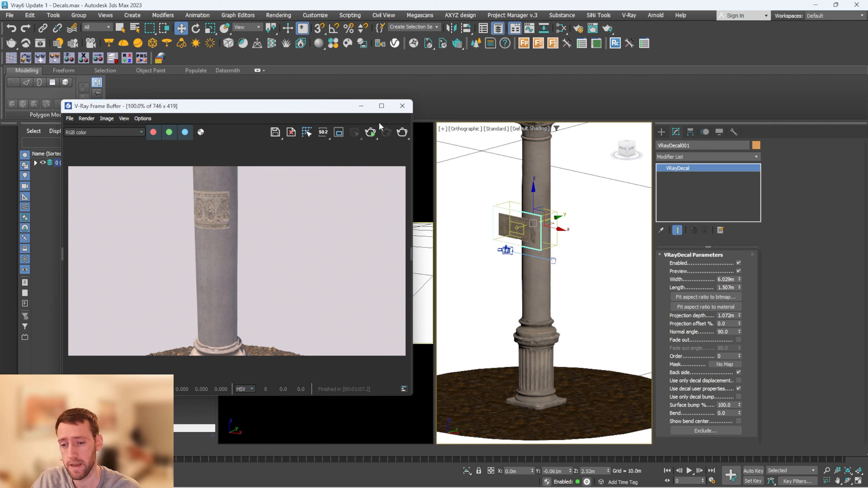
# - Start interactive rendering of the column with the relief decal
pyautogui.click(370, 132)
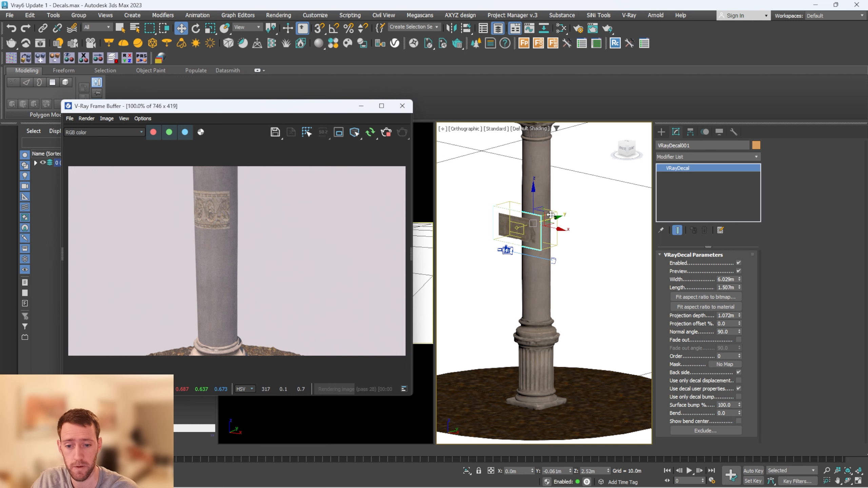
pyautogui.scroll(5, 550, 215)
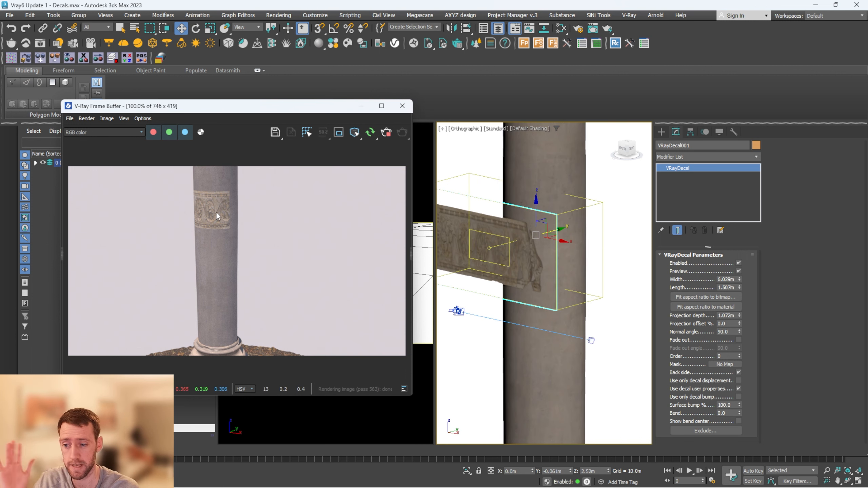
pyautogui.scroll(-1, 215, 212)
pyautogui.scroll(3, 556, 244)
pyautogui.scroll(1, 186, 244)
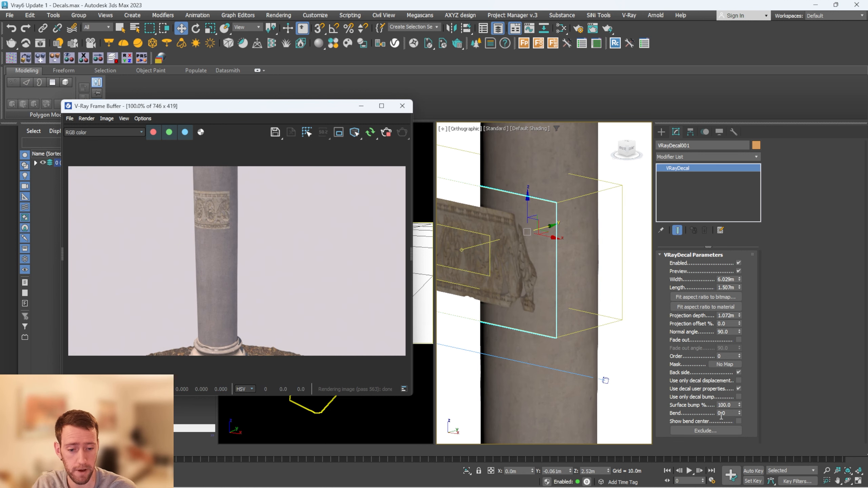
# - Set the VRayDecal's bend to 180
pyautogui.doubleClick(731, 413)
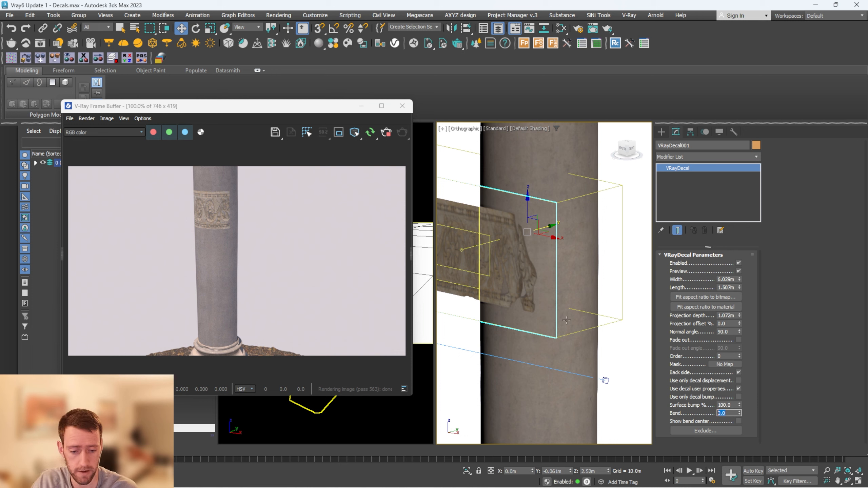
pyautogui.write('180')
pyautogui.press('Return')
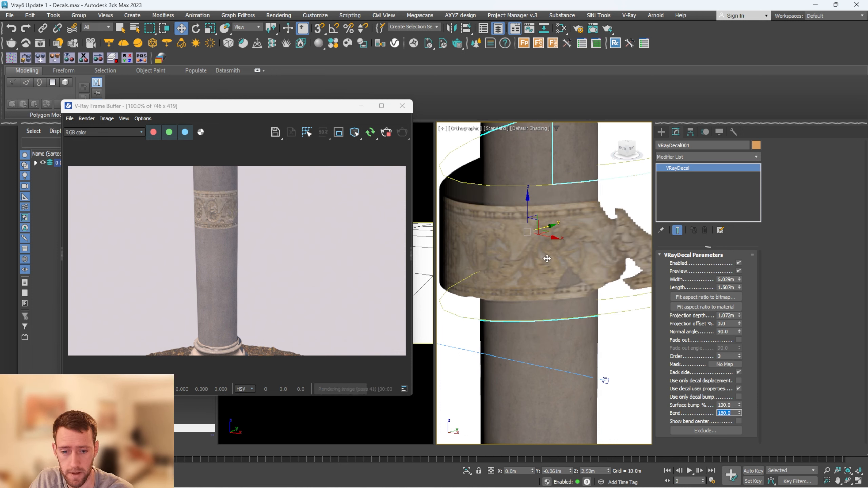
# - Set the VRayDecal's bend to 360 and examine the relief from around the column in the interactive render
pyautogui.moveTo(567, 263)
pyautogui.keyDown('alt'); pyautogui.mouseDown(button='middle')
pyautogui.moveTo(561, 210)
pyautogui.moveTo(507, 248)
pyautogui.moveTo(574, 260)
pyautogui.mouseUp(button='middle'); pyautogui.keyUp('alt')
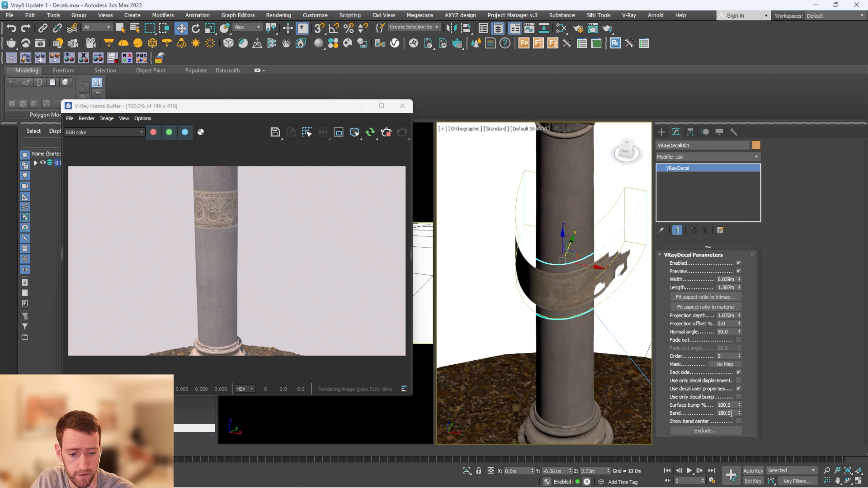
pyautogui.moveTo(731, 414); pyautogui.dragTo(690, 414)
pyautogui.press('Return')
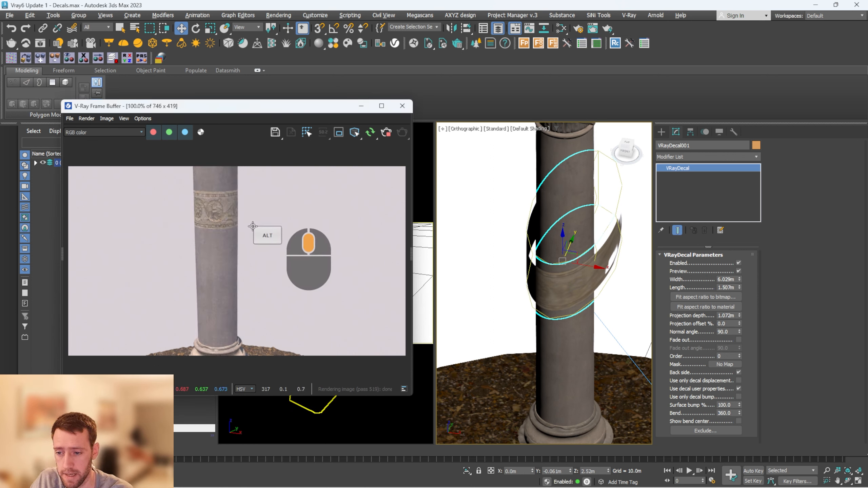
pyautogui.rightClick(240, 227)
pyautogui.click(268, 241)
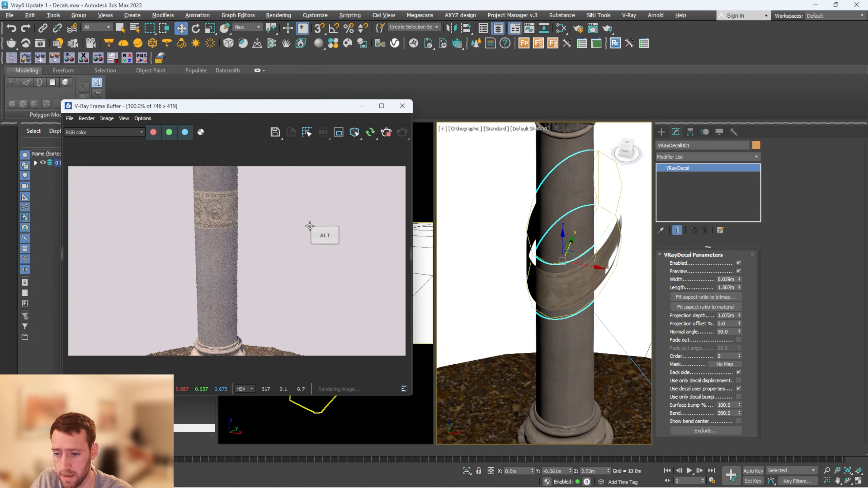
pyautogui.keyDown('alt'); pyautogui.moveTo(309, 231); pyautogui.dragTo(171, 234, button='middle'); pyautogui.keyUp('alt')
pyautogui.keyDown('alt'); pyautogui.moveTo(97, 217); pyautogui.dragTo(252, 233, button='middle'); pyautogui.keyUp('alt')
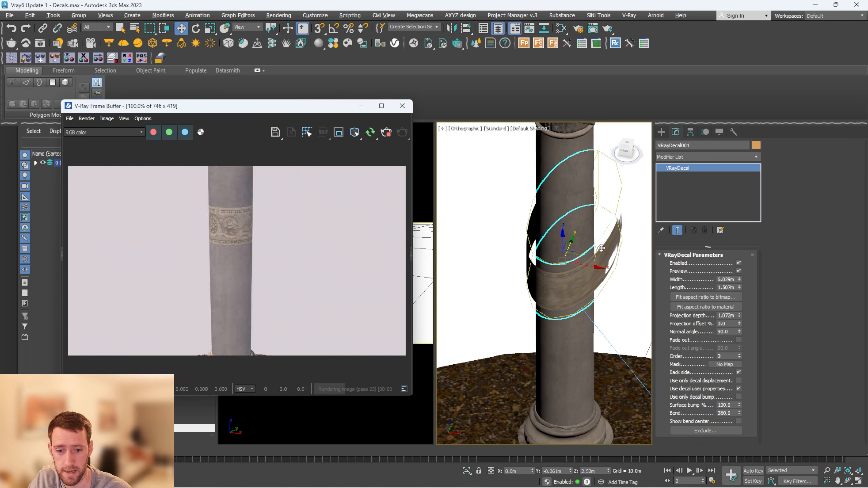